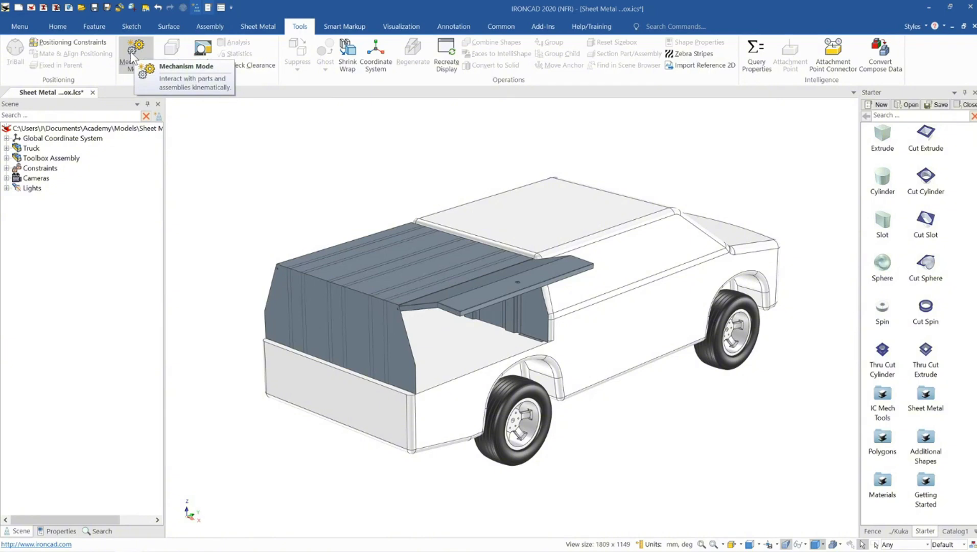
Enter Mechanism Mode and swing the toolbox's side door down to its closed position
left_click(130, 53)
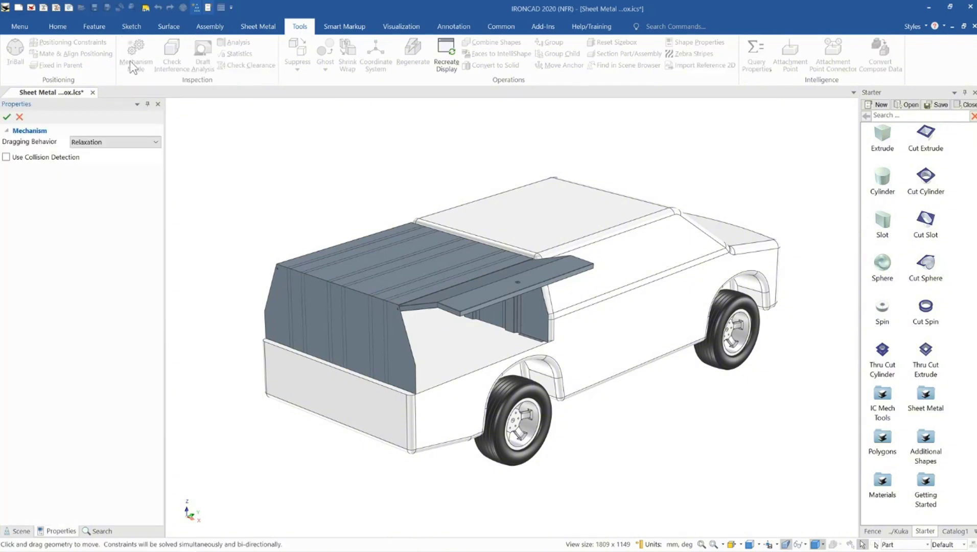
scroll(434, 324, "up", 3)
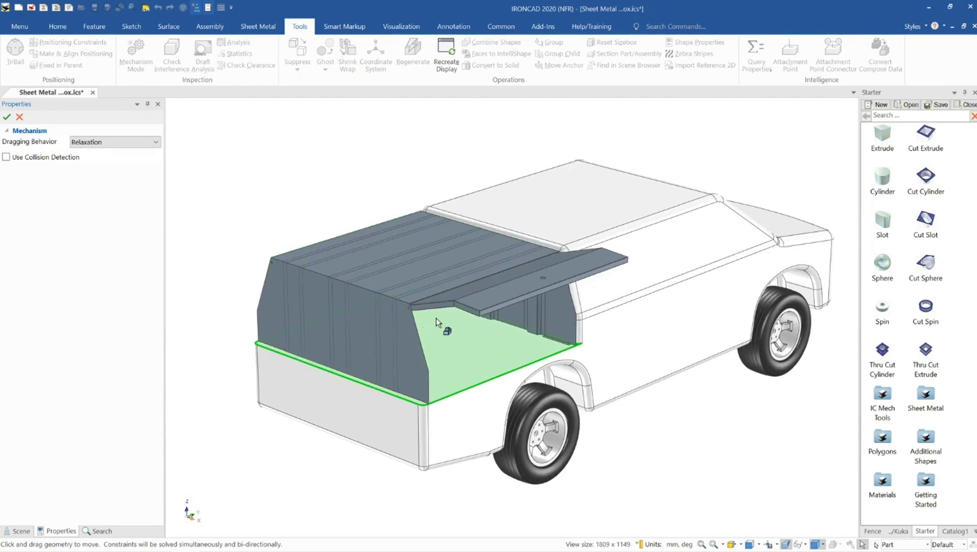
left_click_drag(516, 289, 473, 375)
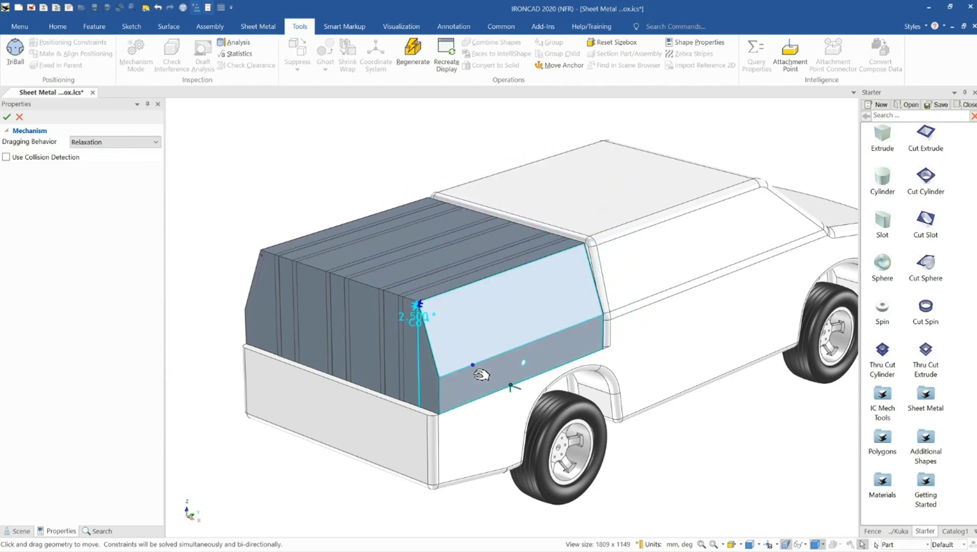
Enable collision detection with collision highlighting, swing the toolbox door back open, and turn collision detection off
left_click(6, 157)
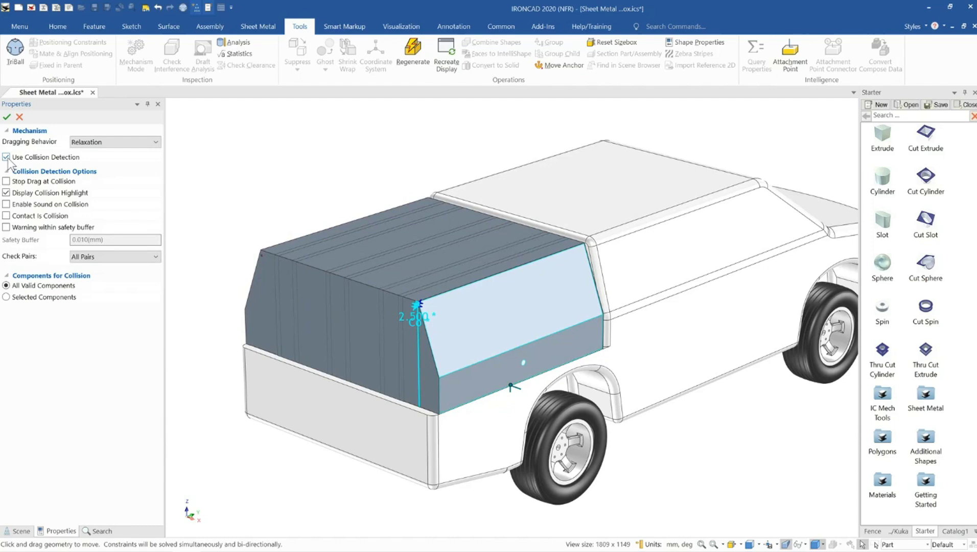
left_click(6, 193)
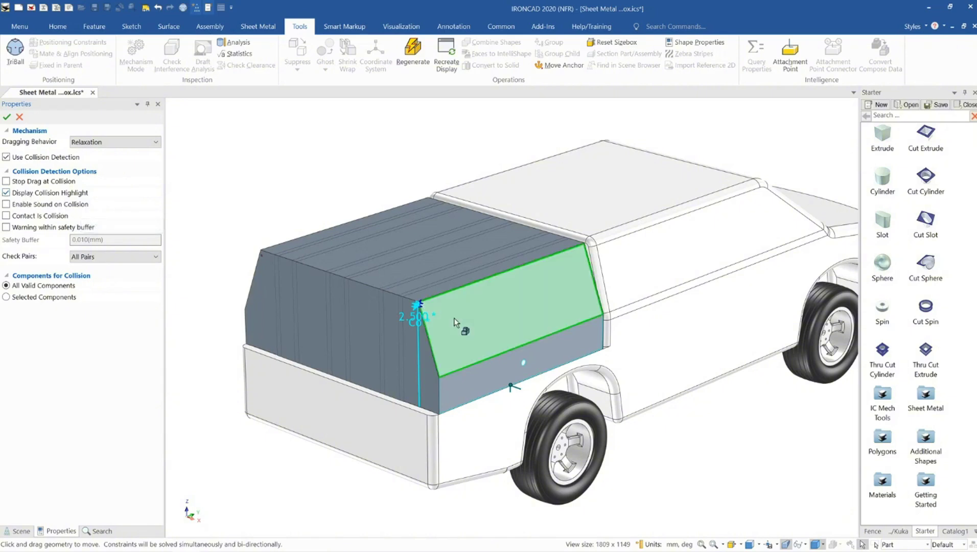
left_click_drag(494, 366, 513, 286)
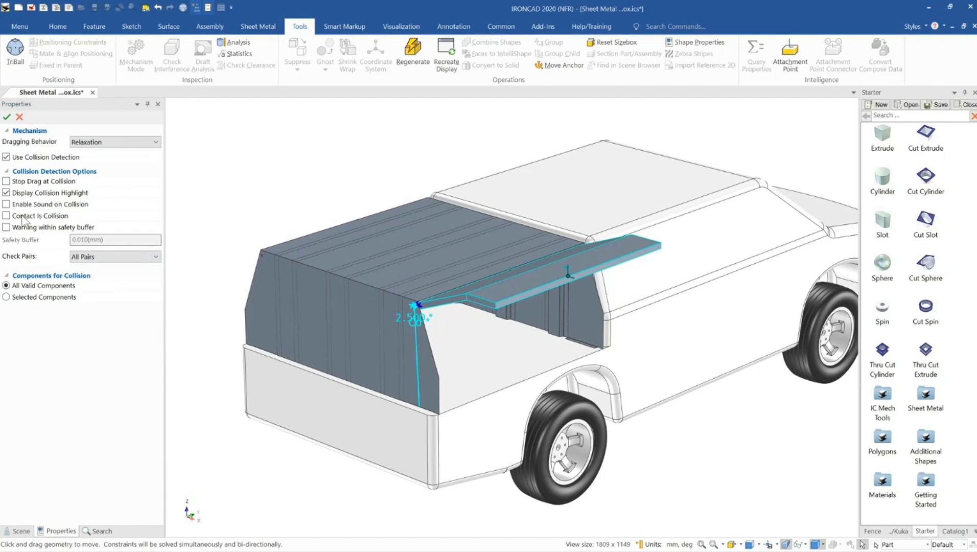
left_click(6, 157)
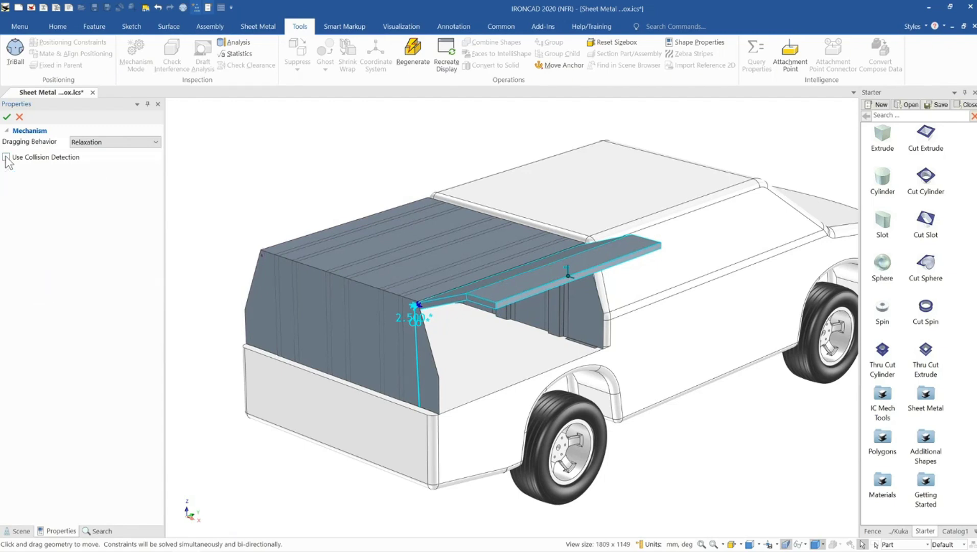
Set the dragging behavior to Standard, move the toolbox door slightly, and leave Mechanism Mode without keeping the movement
left_click(126, 148)
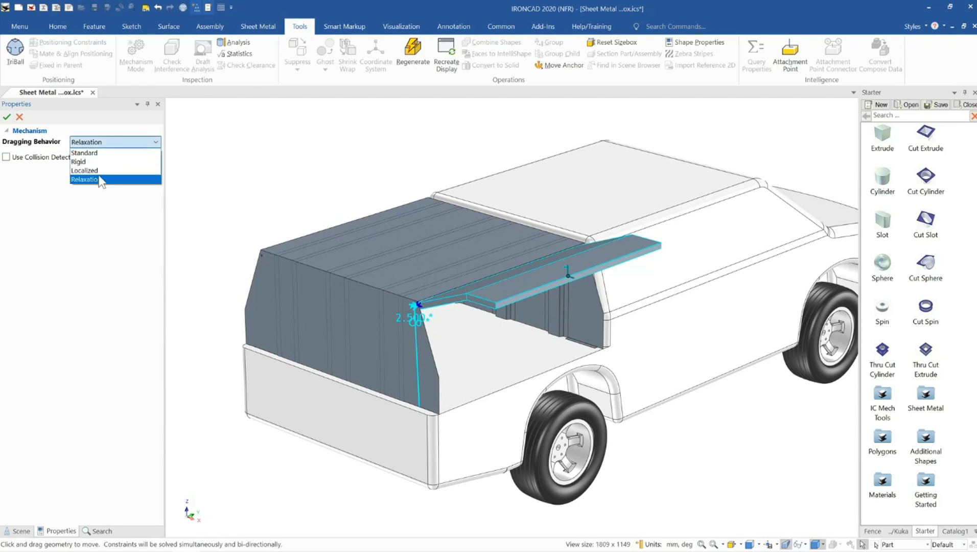
left_click(96, 142)
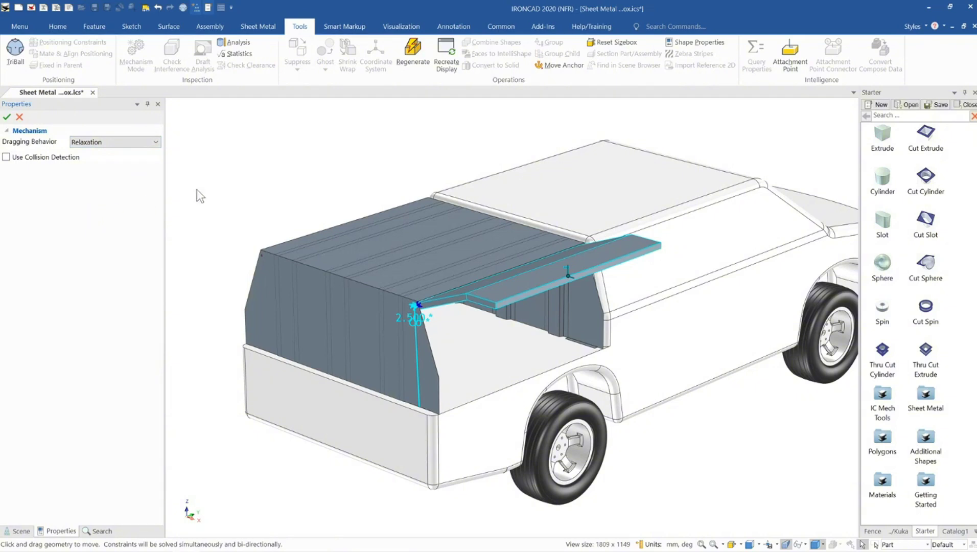
left_click(102, 144)
left_click(102, 154)
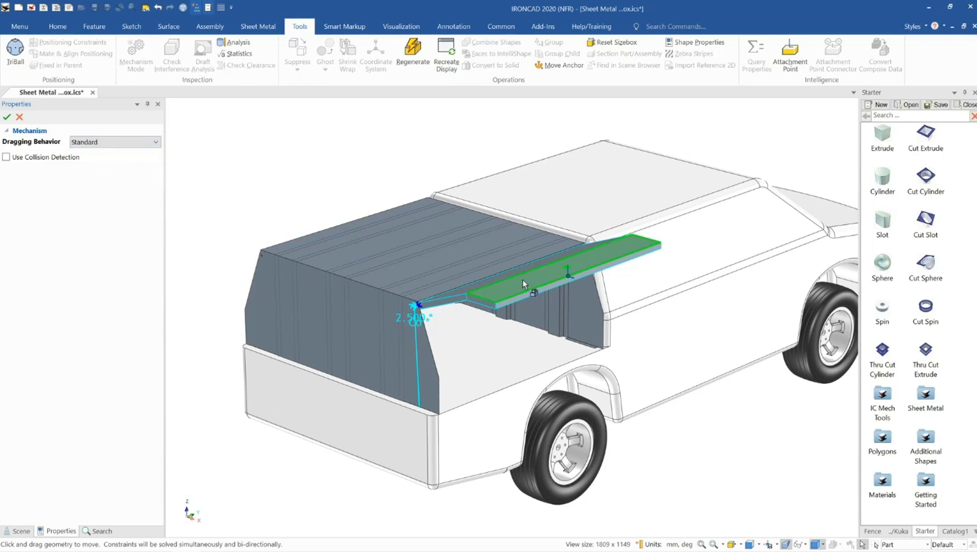
mouse_move(522, 279)
left_mouse_down()
mouse_move(505, 340)
mouse_move(516, 273)
mouse_move(501, 371)
mouse_move(497, 324)
mouse_move(511, 287)
left_mouse_up()
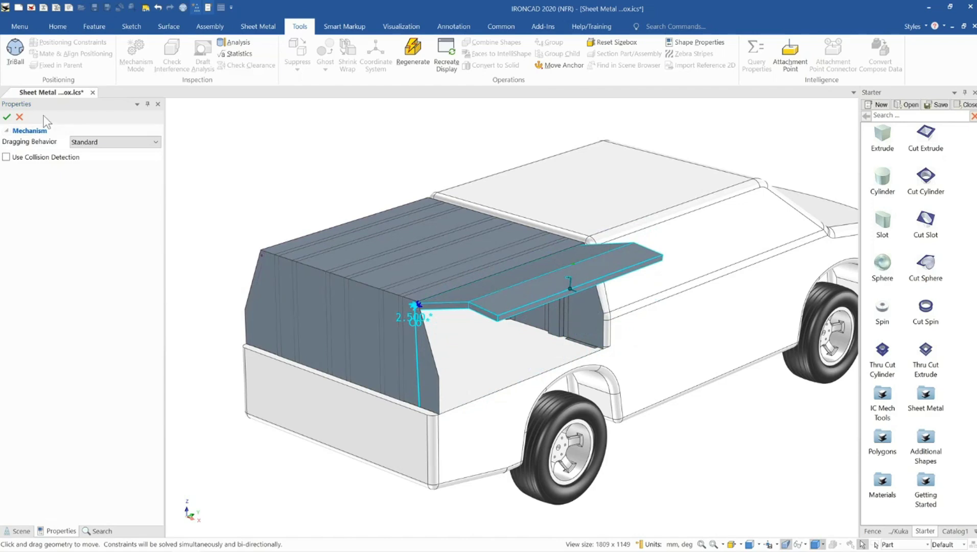
left_click(20, 117)
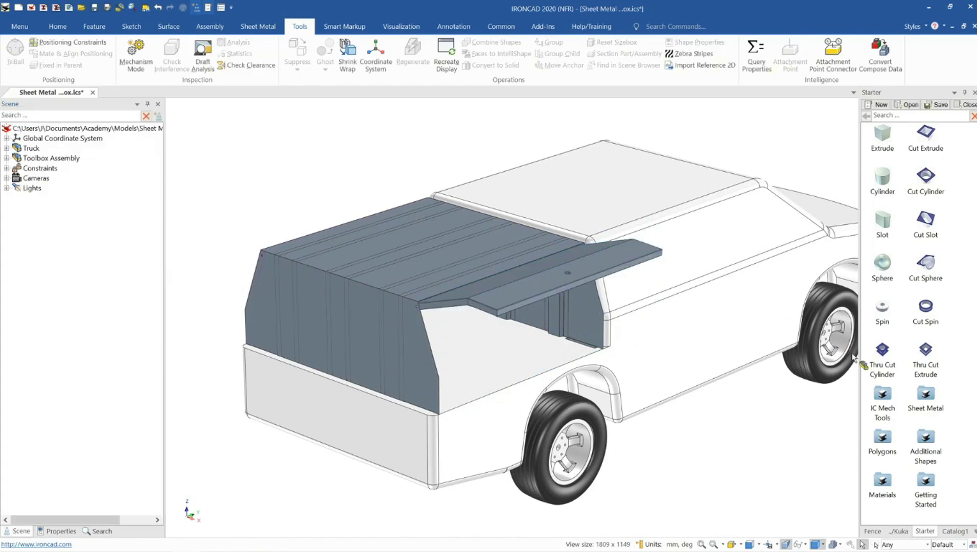
Insert the KR 6 R900 sixx robot from the Kuka catalog onto the truck's roof
left_click(899, 530)
scroll(587, 182, "up", 5)
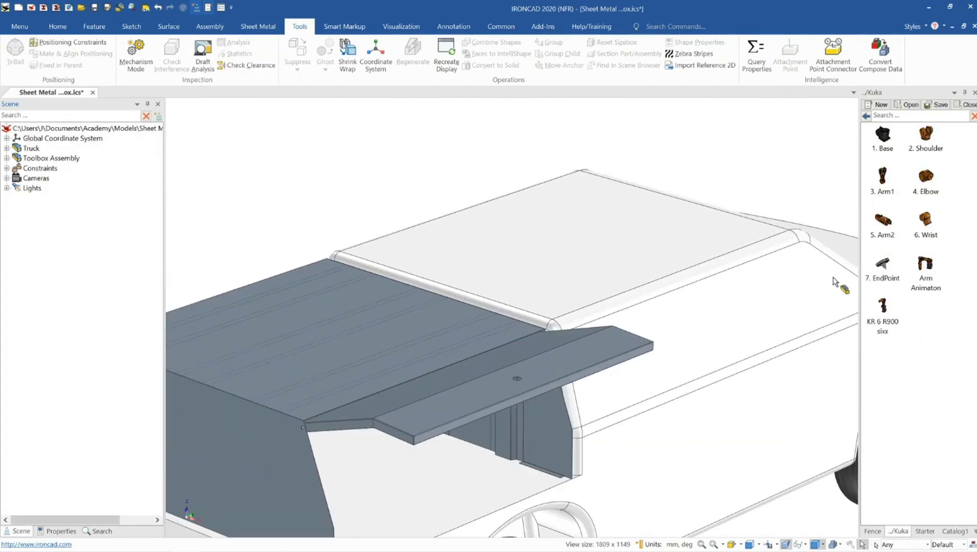
left_click_drag(882, 308, 566, 237)
middle_click(665, 153)
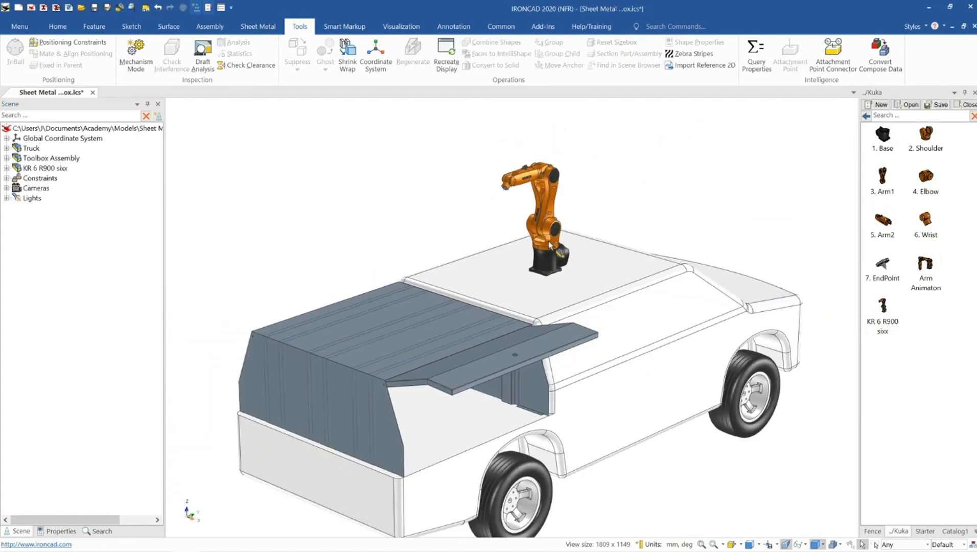
middle_click(549, 236)
mouse_move(517, 305)
middle_mouse_down()
mouse_move(469, 370)
mouse_move(427, 391)
mouse_move(526, 348)
mouse_move(518, 323)
middle_mouse_up()
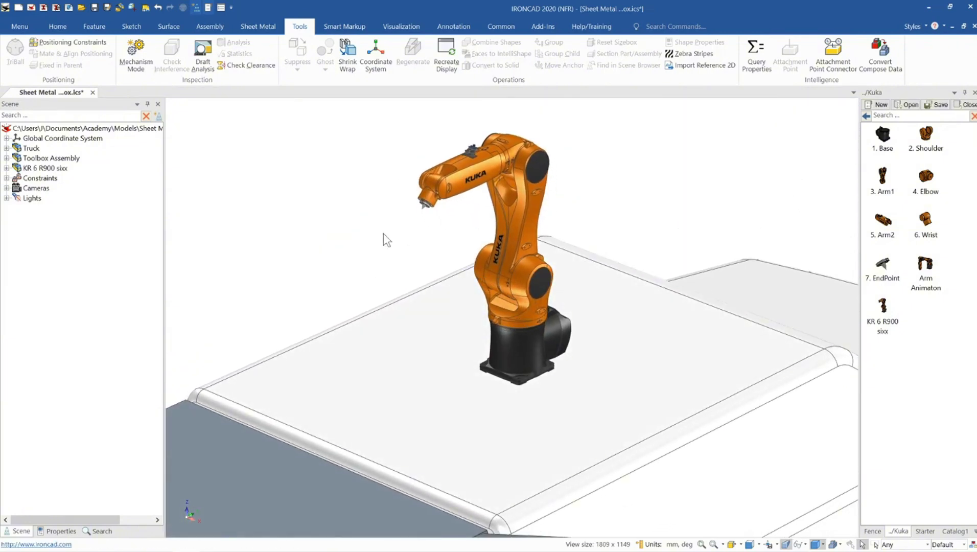
In Mechanism Mode with Relaxation dragging, pull the robot's end point down toward the roof, and exit discarding the movement
left_click(137, 69)
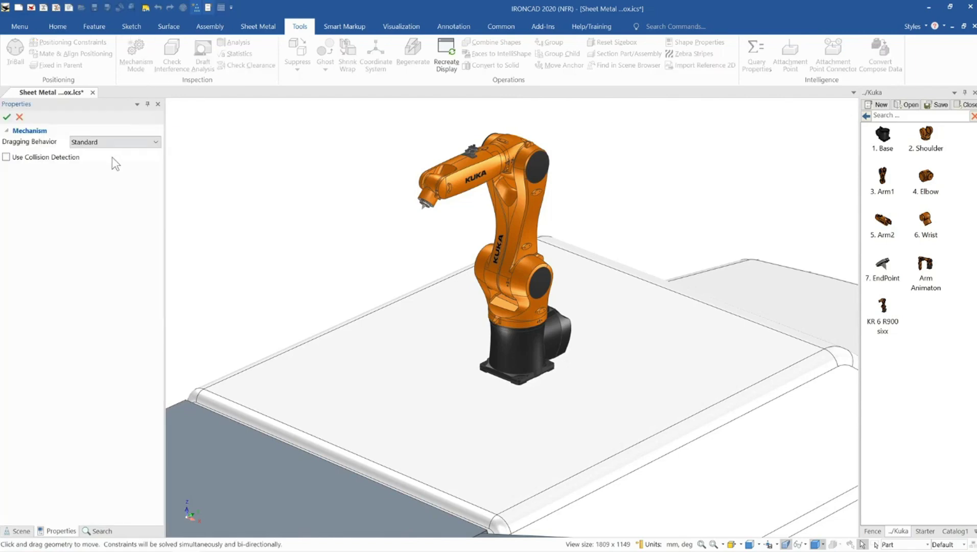
left_click(109, 143)
left_click(109, 179)
left_click_drag(424, 207, 389, 326)
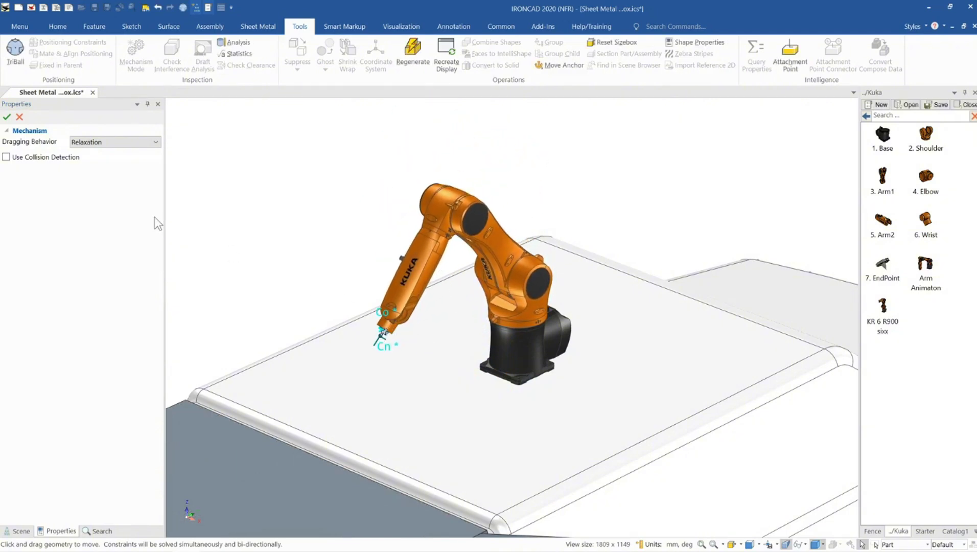
left_click(19, 117)
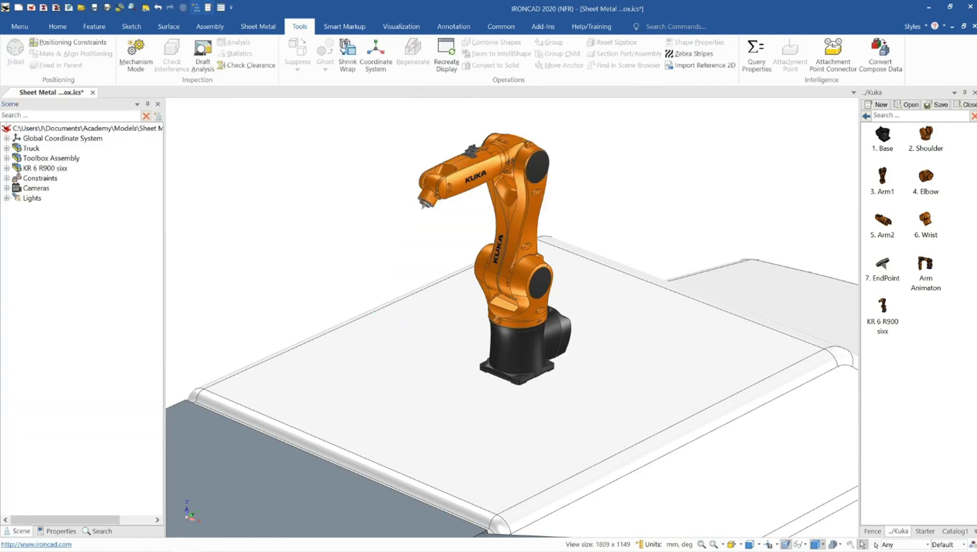
Reenter Mechanism Mode, set the dragging behavior to Standard, and try to move the robot's upper arm
left_click(143, 53)
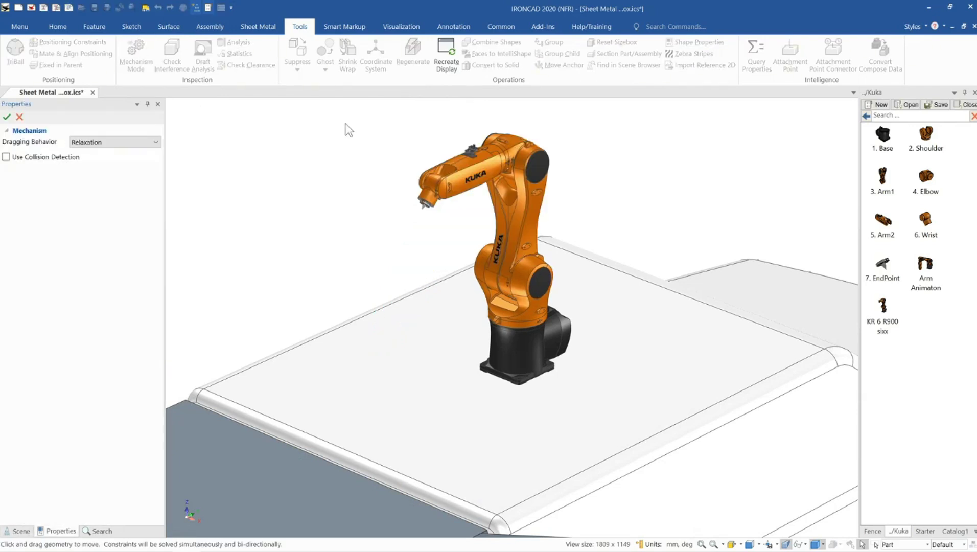
left_click(119, 145)
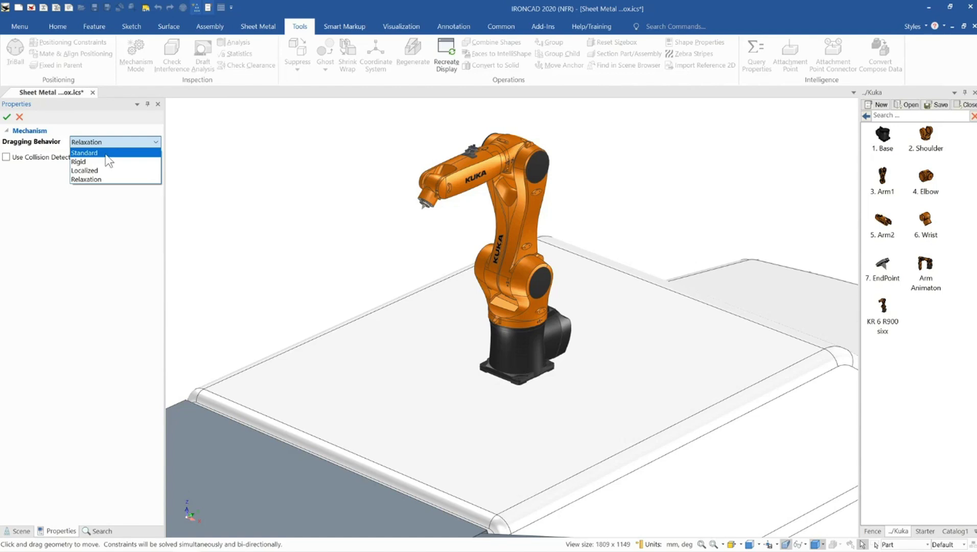
left_click(106, 153)
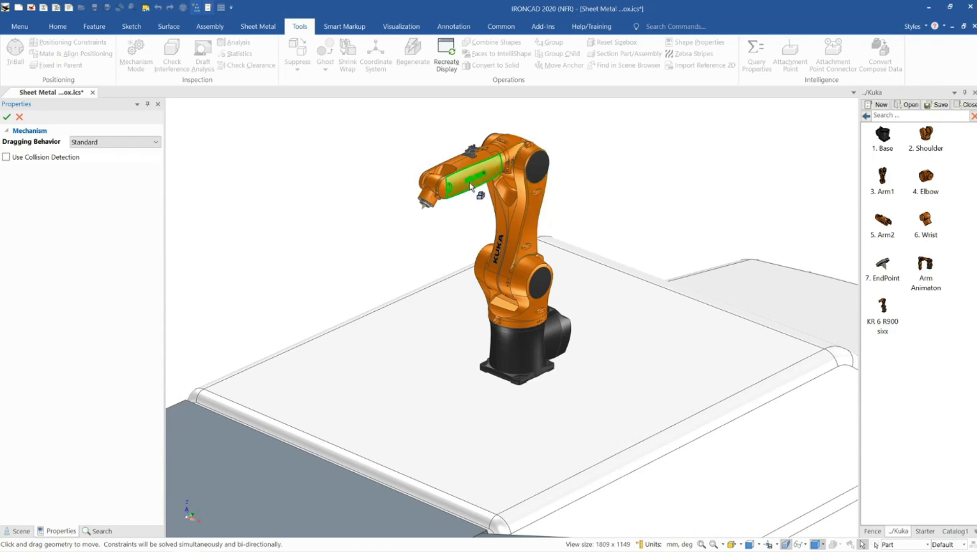
mouse_move(465, 178)
left_mouse_down()
mouse_move(457, 141)
mouse_move(462, 176)
mouse_move(477, 164)
mouse_move(473, 155)
mouse_move(467, 170)
left_mouse_up()
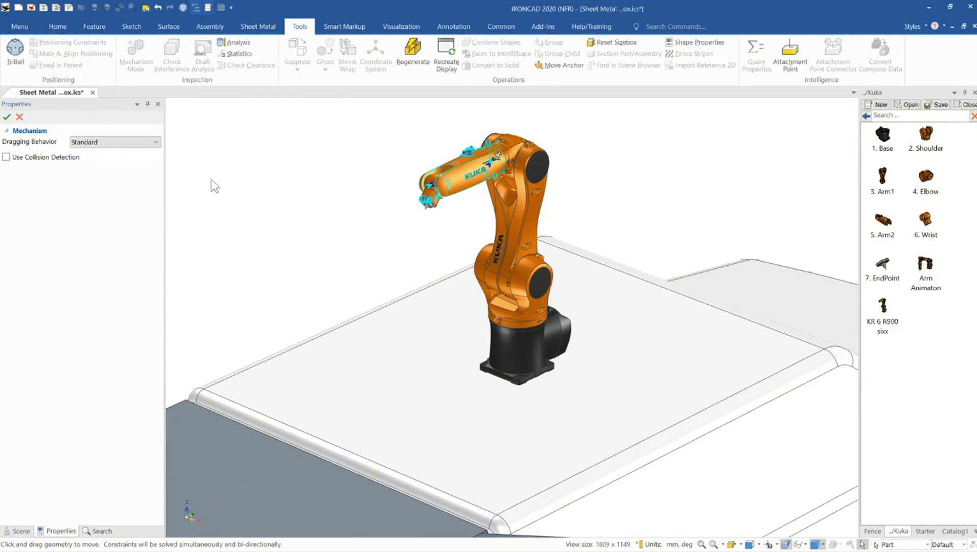
Set the dragging behavior to Localized and try moving the robot's upper arm and its shoulder
left_click(109, 141)
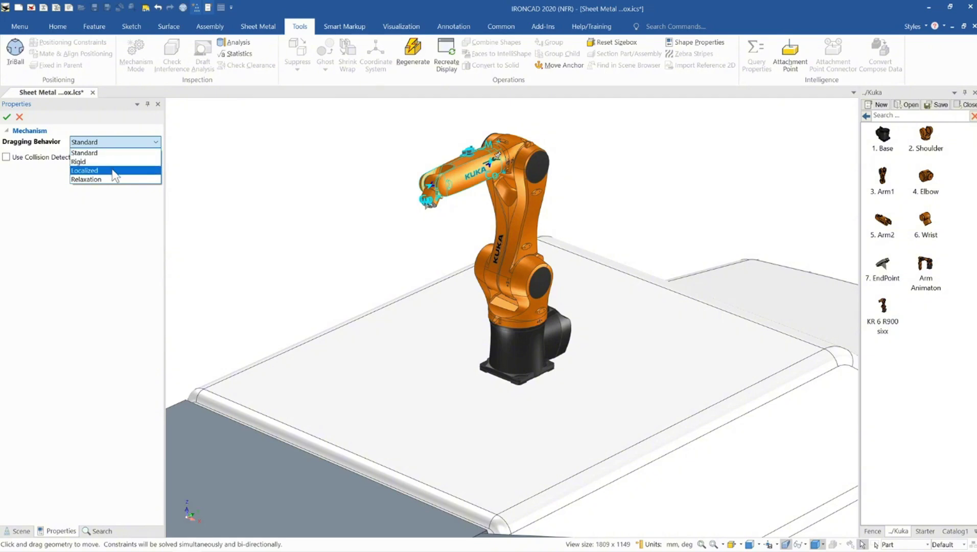
left_click(115, 175)
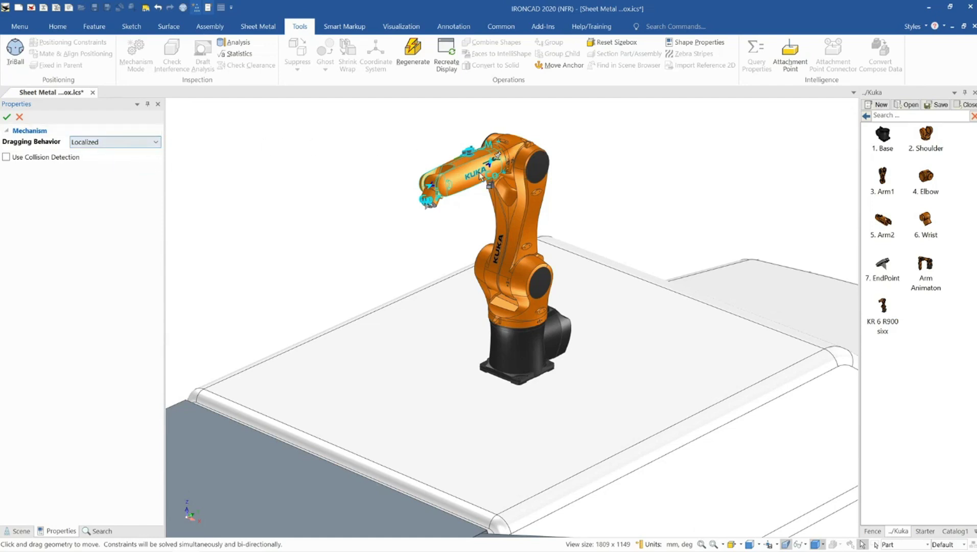
scroll(479, 173, "up", 1)
mouse_move(454, 194)
left_mouse_down()
mouse_move(464, 200)
mouse_move(493, 182)
mouse_move(445, 194)
mouse_move(445, 215)
mouse_move(494, 165)
mouse_move(473, 189)
mouse_move(475, 221)
mouse_move(456, 200)
left_mouse_up()
mouse_move(529, 307)
left_mouse_down()
mouse_move(560, 301)
mouse_move(535, 307)
left_mouse_up()
Set the dragging behavior to Relaxation and pull the robot's end point down close to the roof surface
left_click(121, 142)
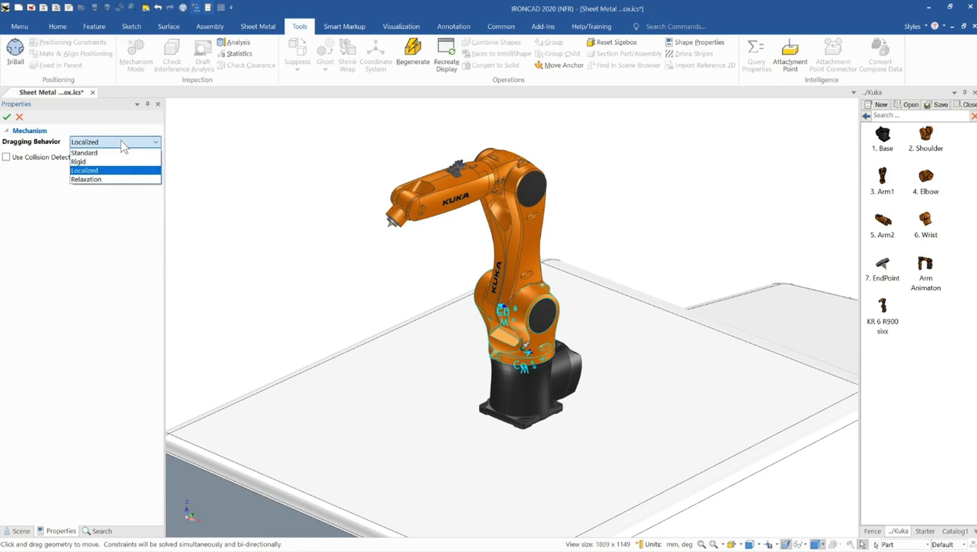
left_click(116, 179)
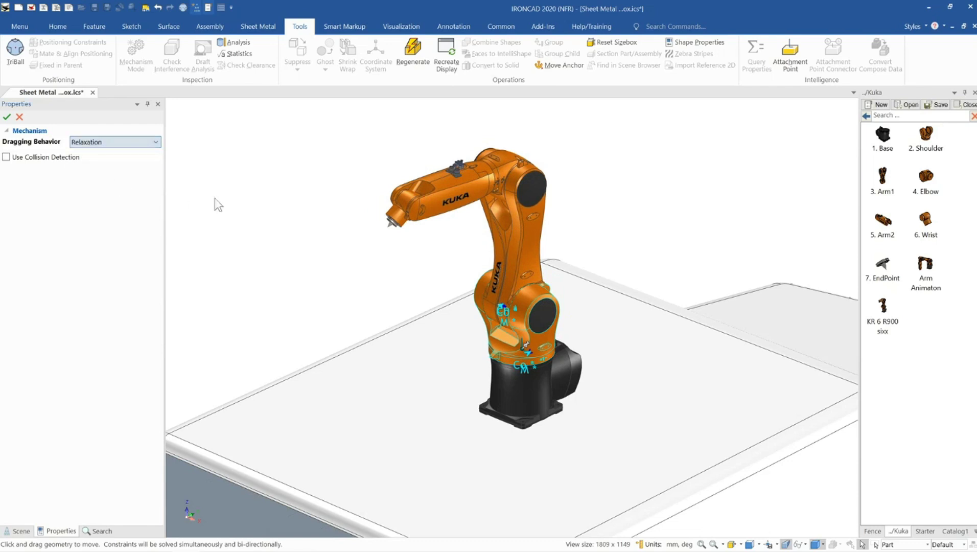
left_click(390, 229)
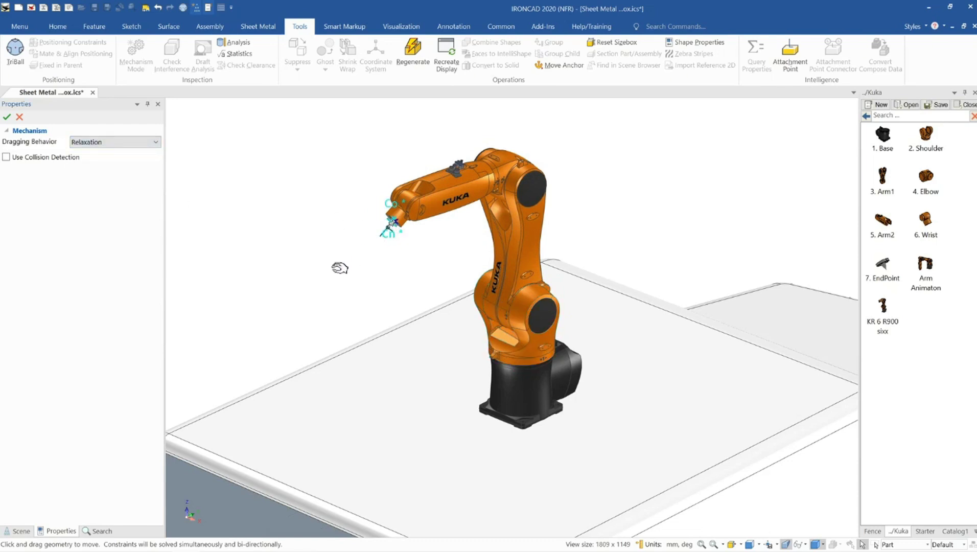
left_click_drag(389, 225, 379, 406)
left_click(333, 226)
scroll(370, 261, "down", 3)
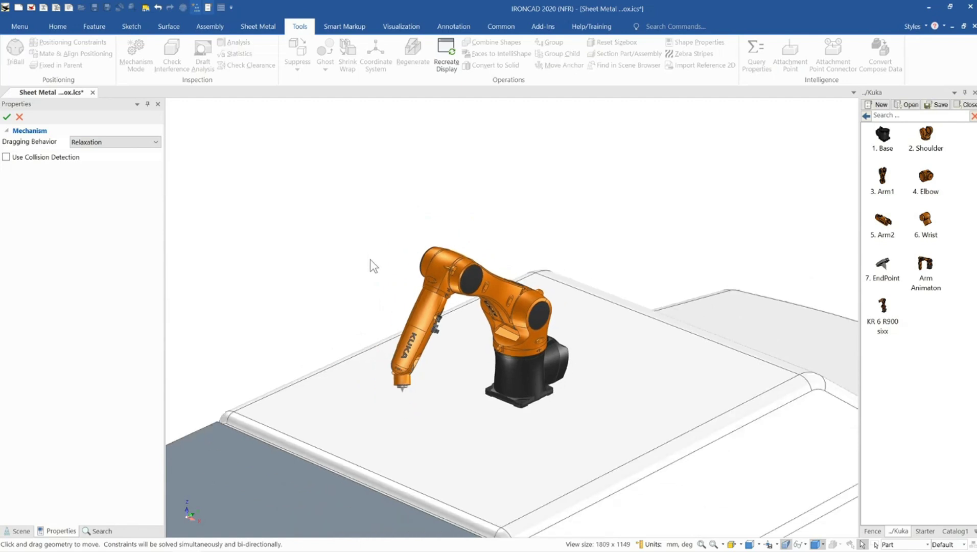